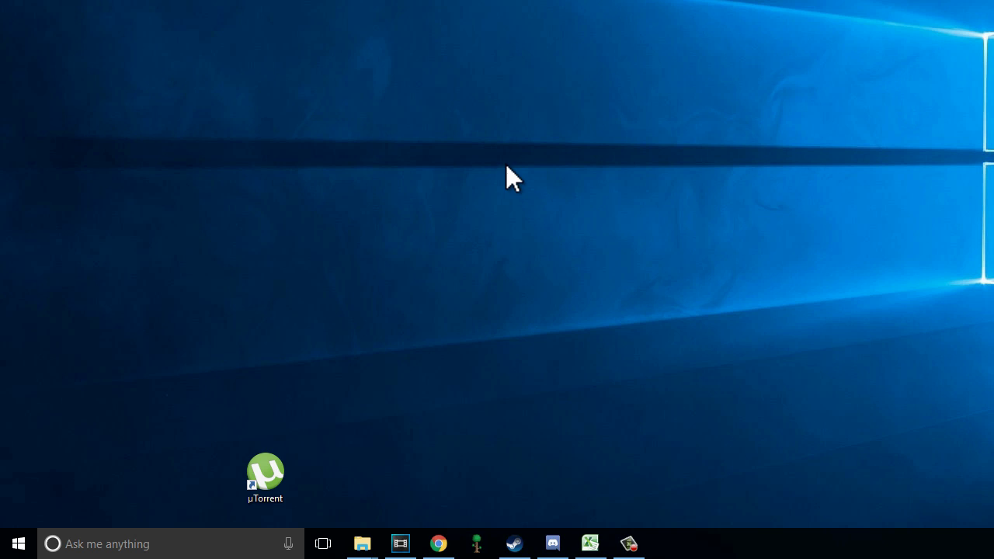
Step: Launch µTorrent as administrator from its desktop shortcut
right_click(273, 482)
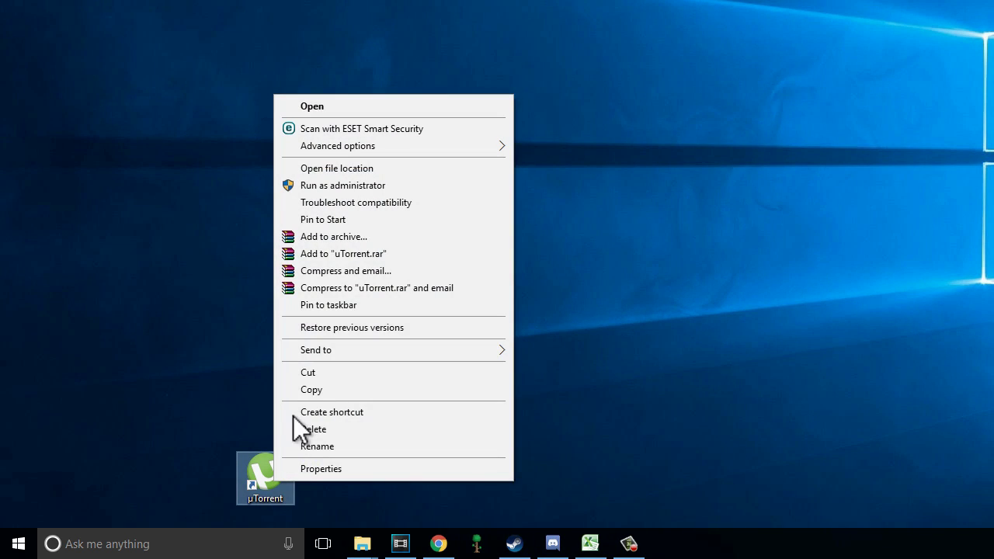
left_click(336, 188)
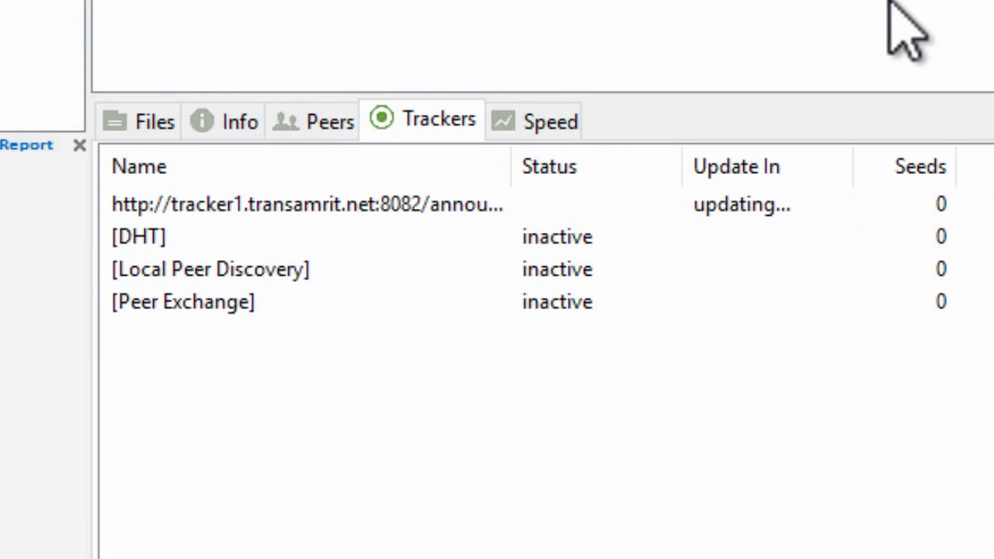
Step: Run Update Tracker on the slackware-14.2-iso torrent's [DHT] entry
key("shift+F10")
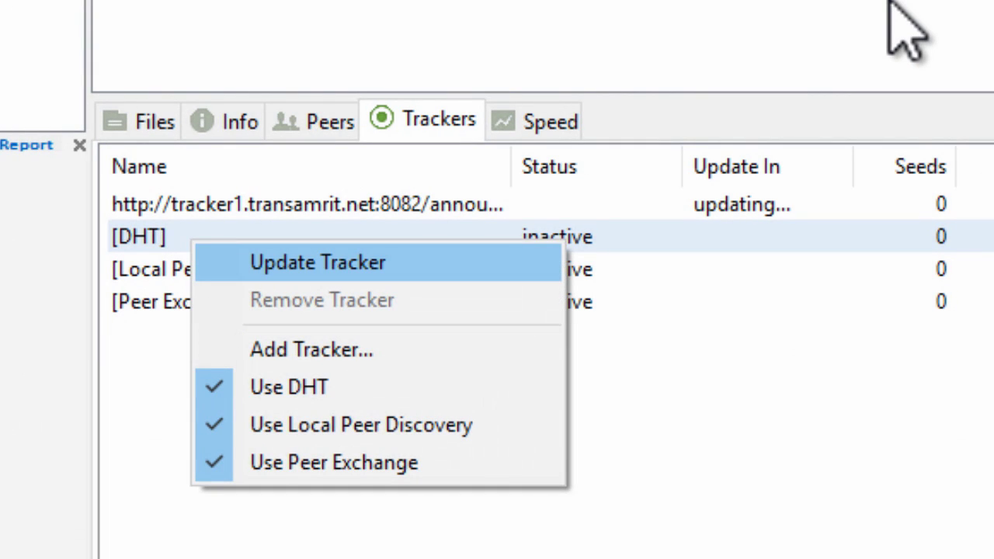
key("Return")
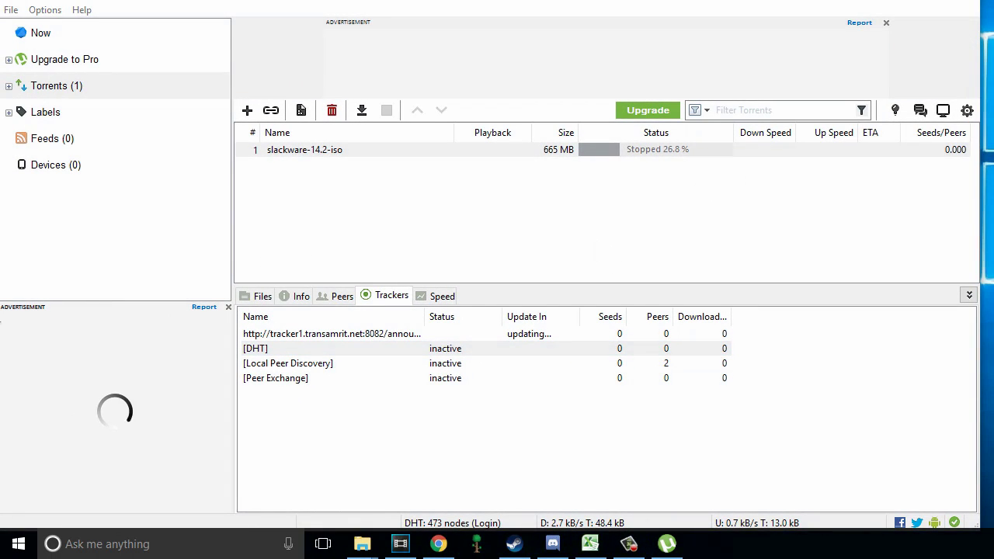
Step: Exit µTorrent with confirmation, then enter %appdata% in the Run box
key("alt+F4")
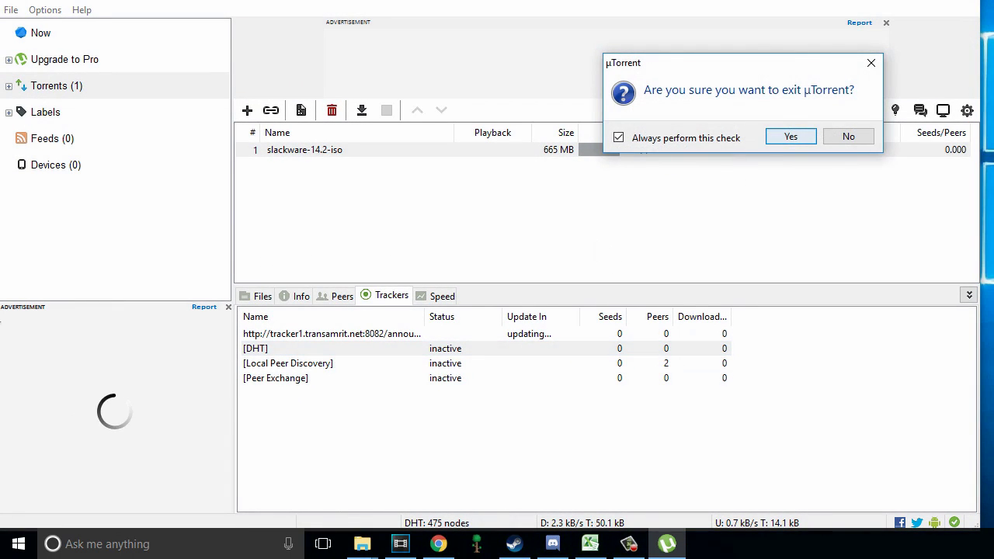
key("Return")
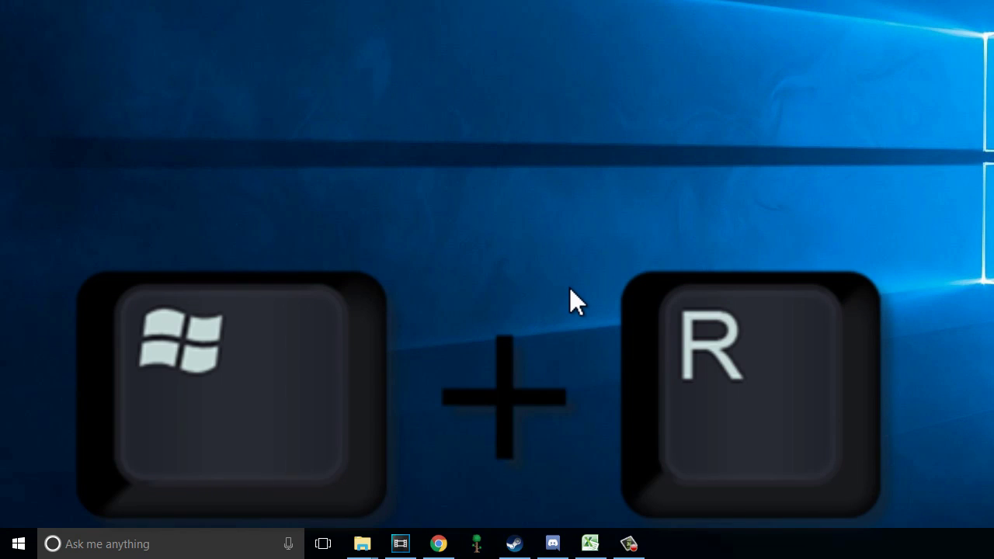
key("super+r")
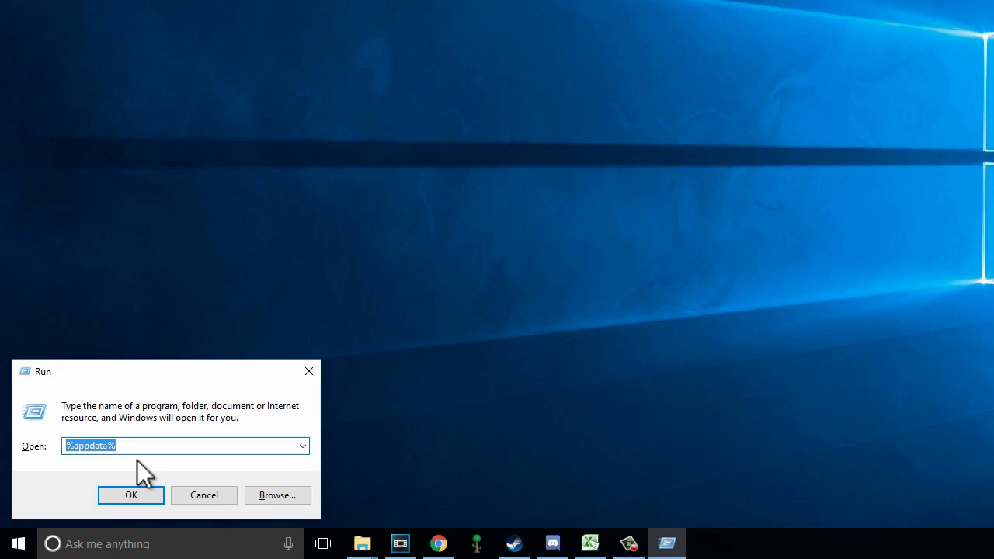
left_click(140, 435)
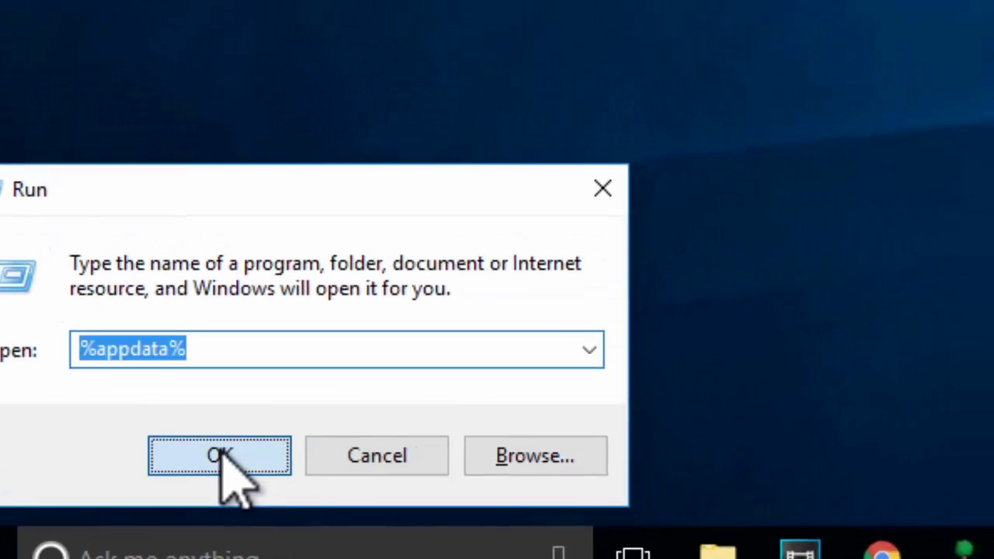
Step: Delete resume.dat and resume.dat.old from the uTorrent folder in AppData Roaming
left_click(330, 397)
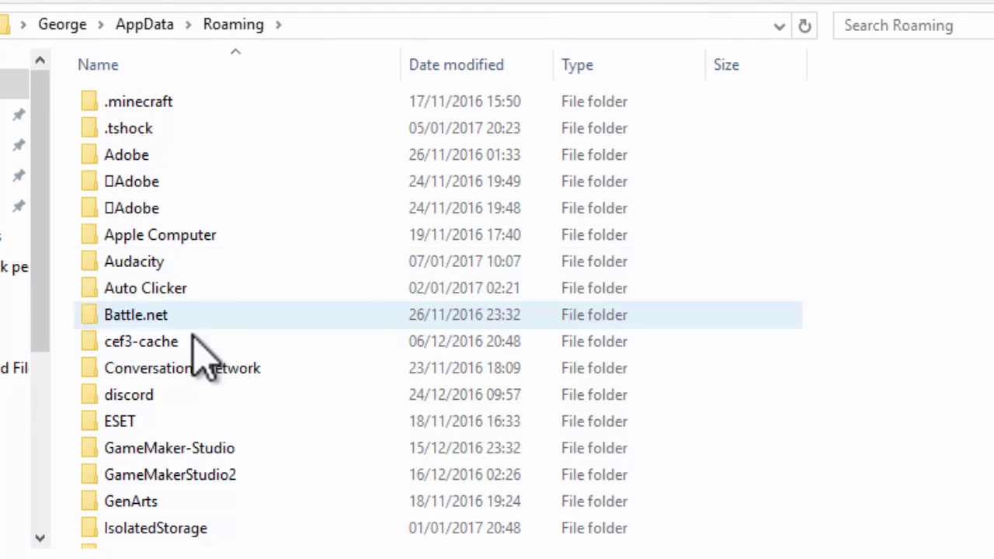
left_click(176, 70)
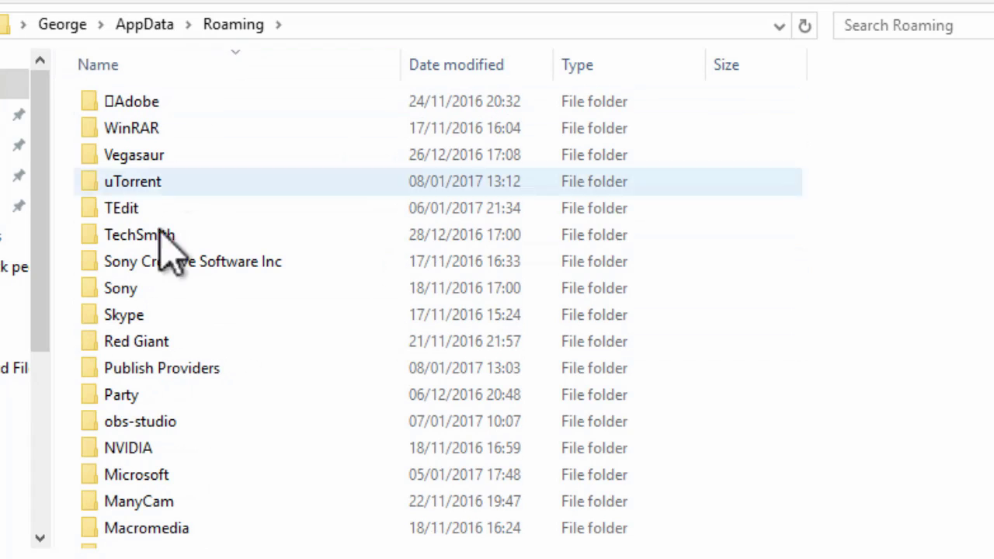
double_click(162, 180)
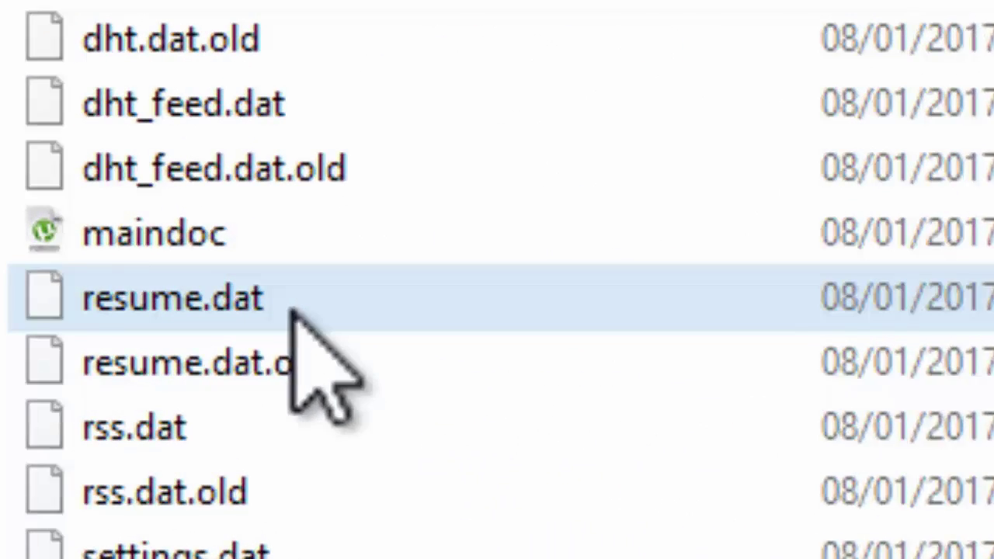
left_click(231, 320)
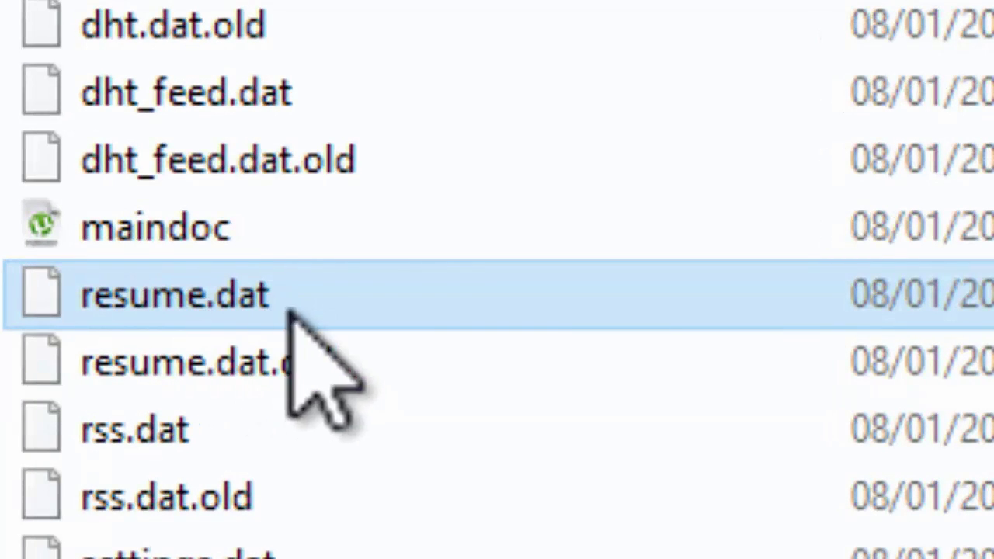
left_click(293, 355, "ctrl")
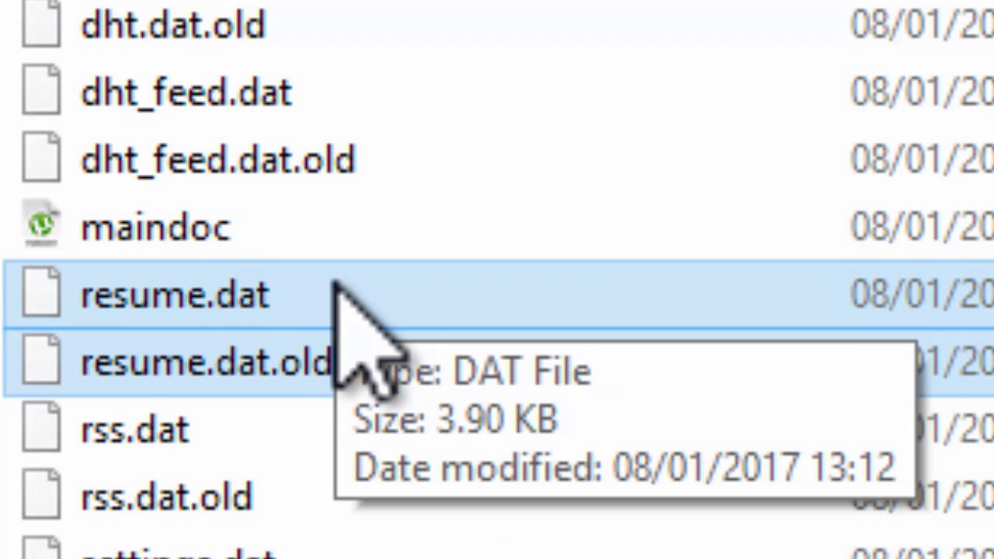
key("Delete")
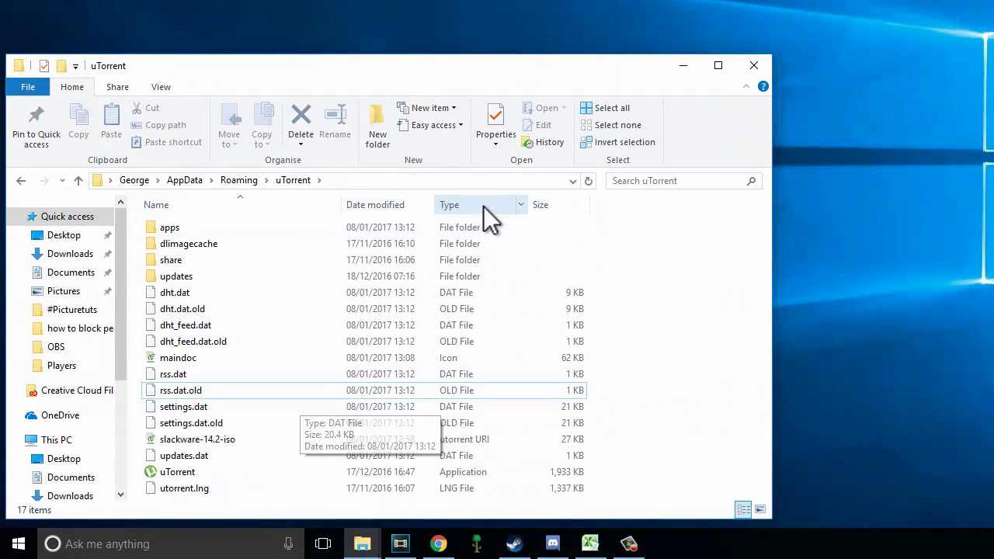
Step: Relaunch µTorrent from the desktop and select the slackware-14.2-iso file in Explorer
left_click(677, 73)
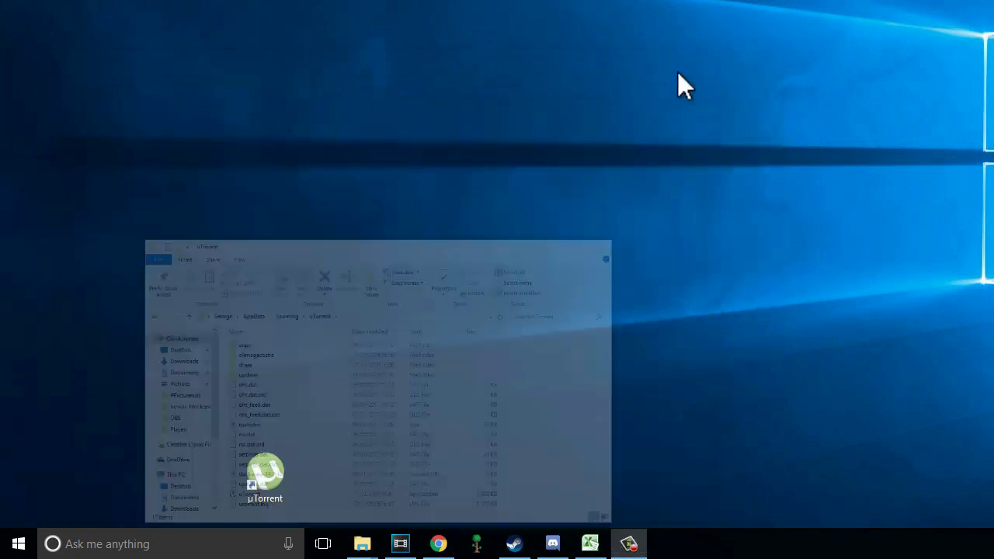
double_click(275, 475)
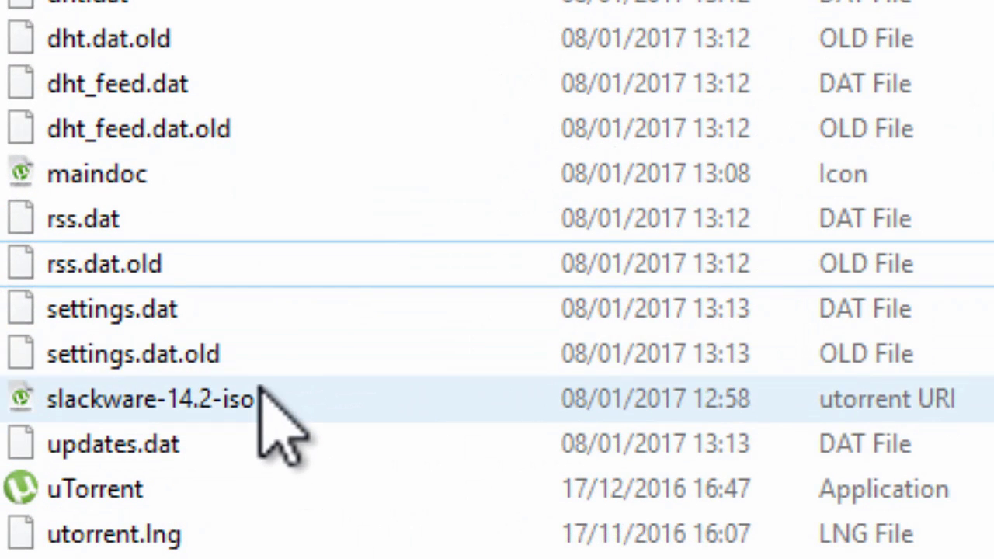
left_click(261, 399)
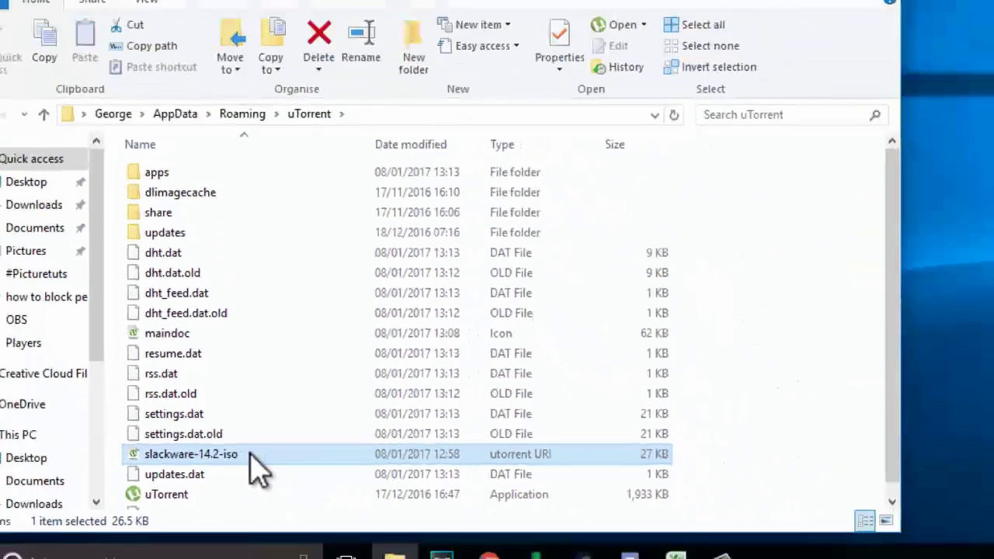
Step: Re-add the slackware-14.2-iso torrent to µTorrent and stop it at 26.5%
double_click(268, 448)
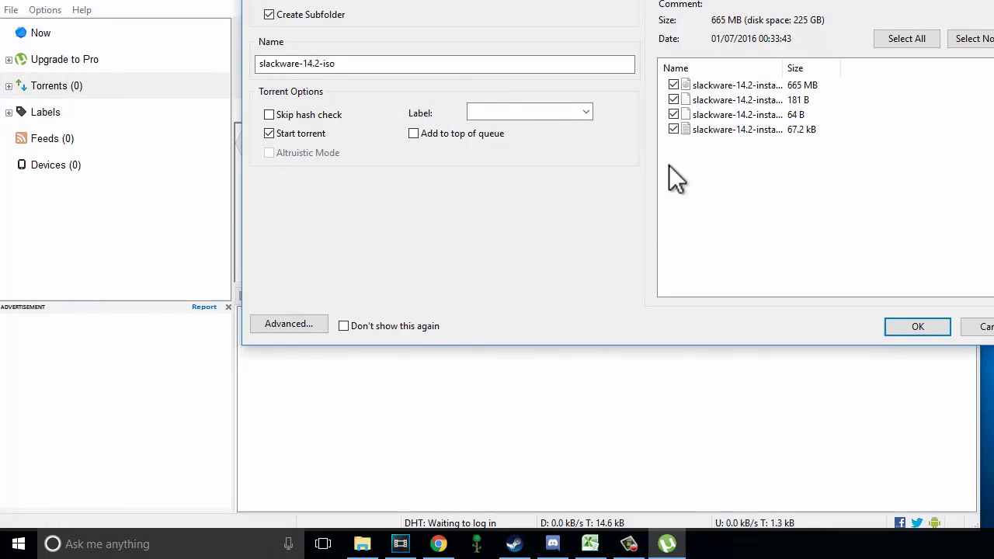
left_click(908, 326)
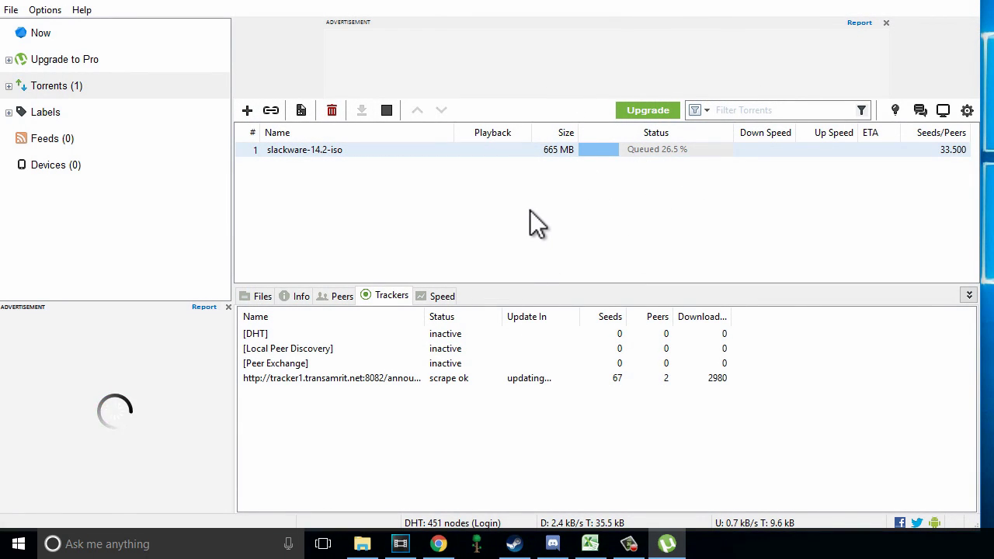
left_click(495, 245)
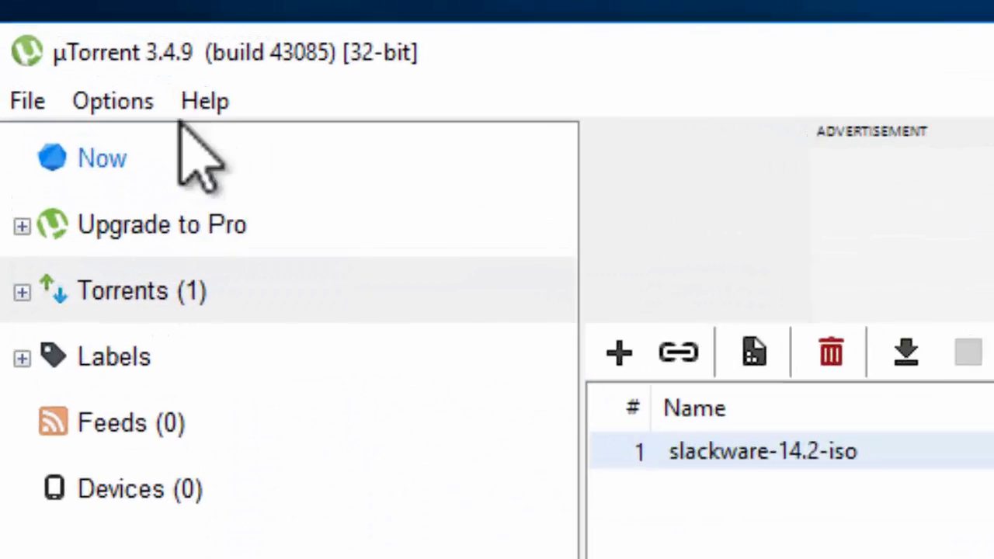
Step: Enable 'Randomize port each start' in µTorrent's Connection preferences and apply it
left_click(47, 10)
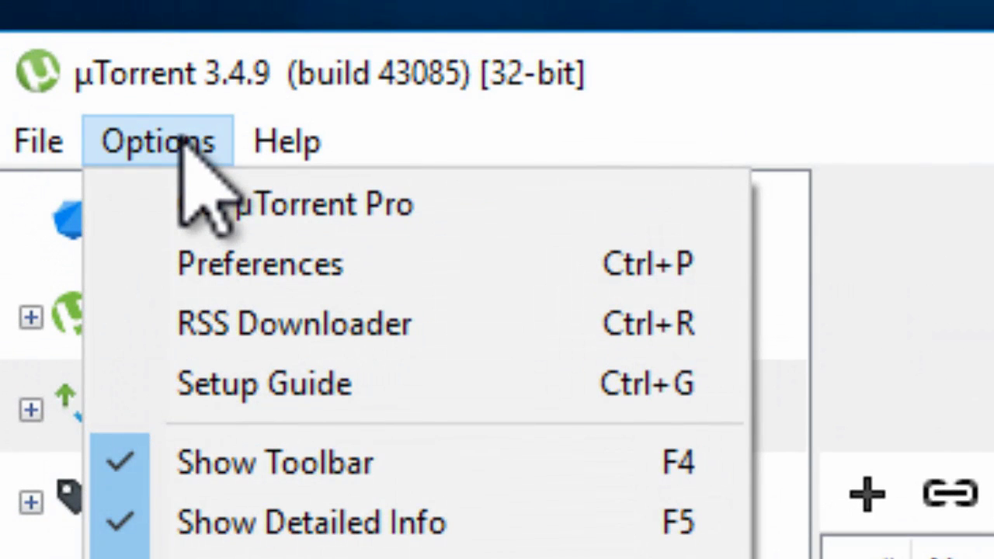
left_click(310, 264)
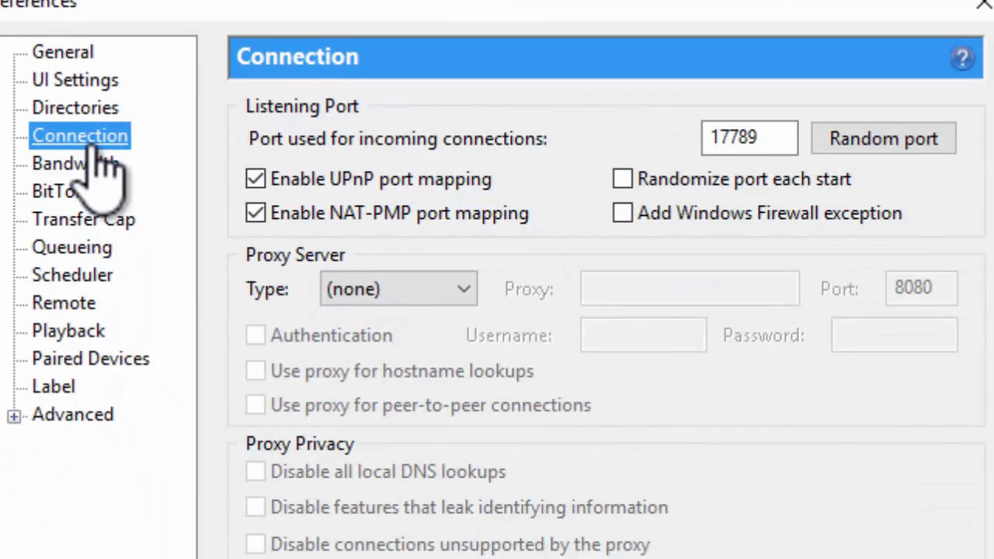
left_click(674, 179)
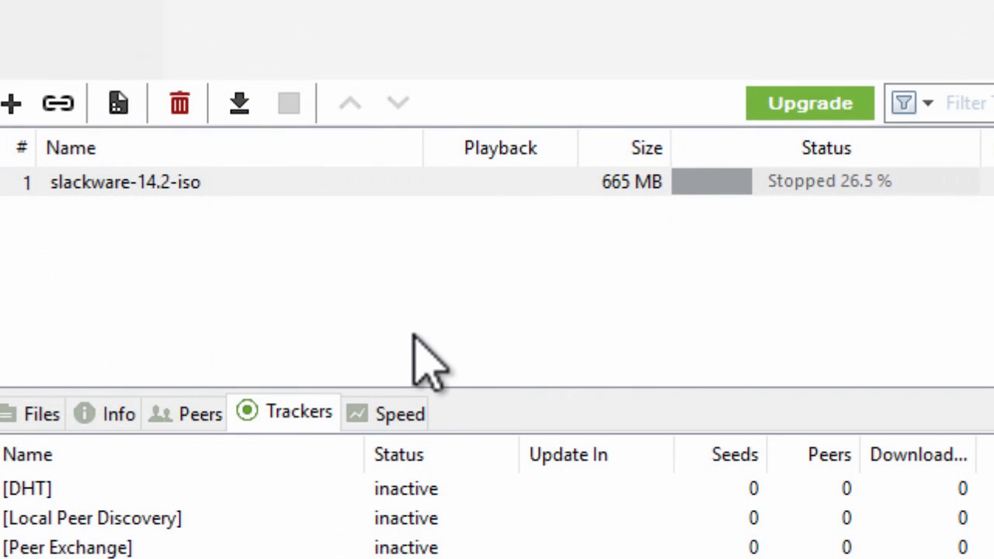
mouse_move(435, 328)
left_mouse_down()
mouse_move(608, 261)
mouse_move(757, 250)
left_mouse_up()
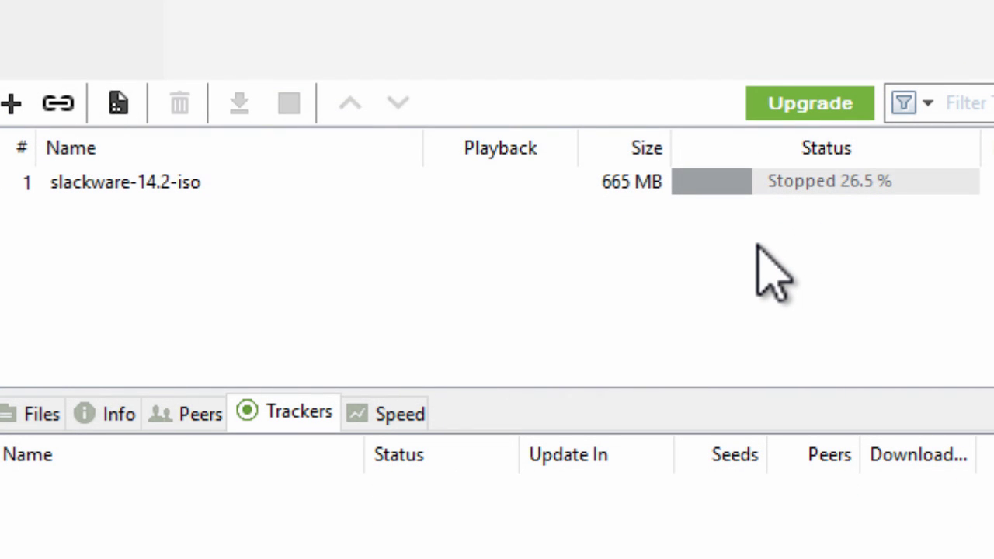
left_click(758, 251)
left_click(759, 249)
left_click(759, 248)
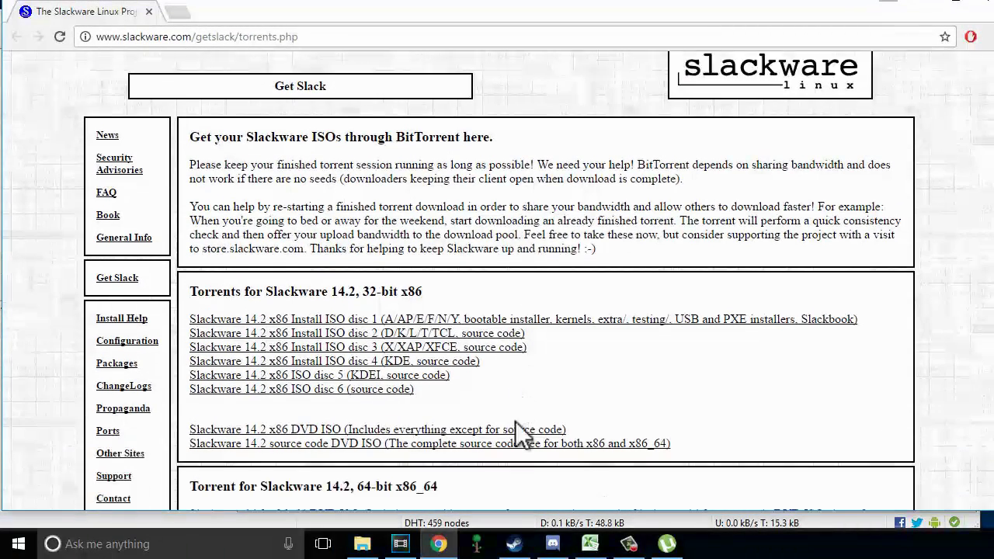
scroll(477, 330, "down", 2)
left_click_drag(447, 303, 194, 221)
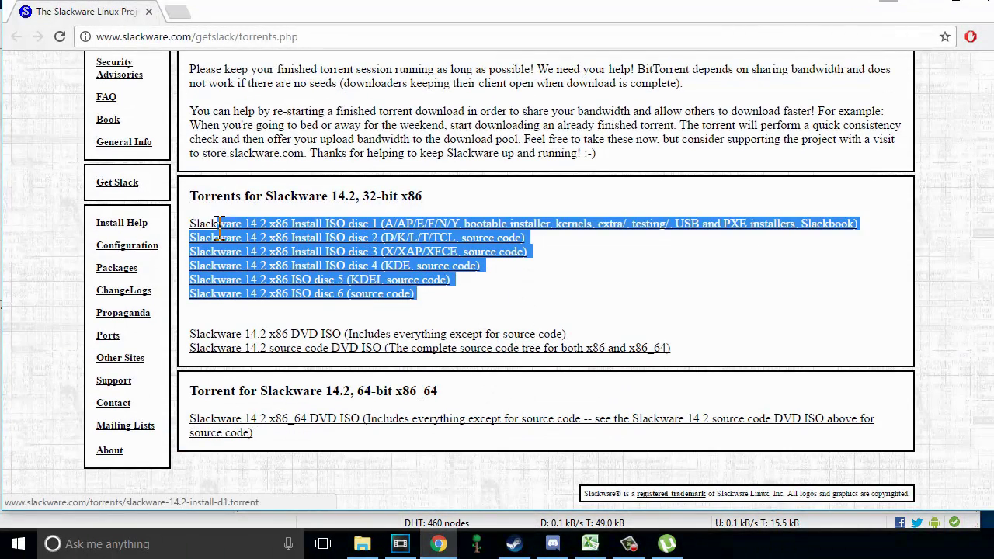
left_click(849, 252)
left_click_drag(862, 224, 189, 221)
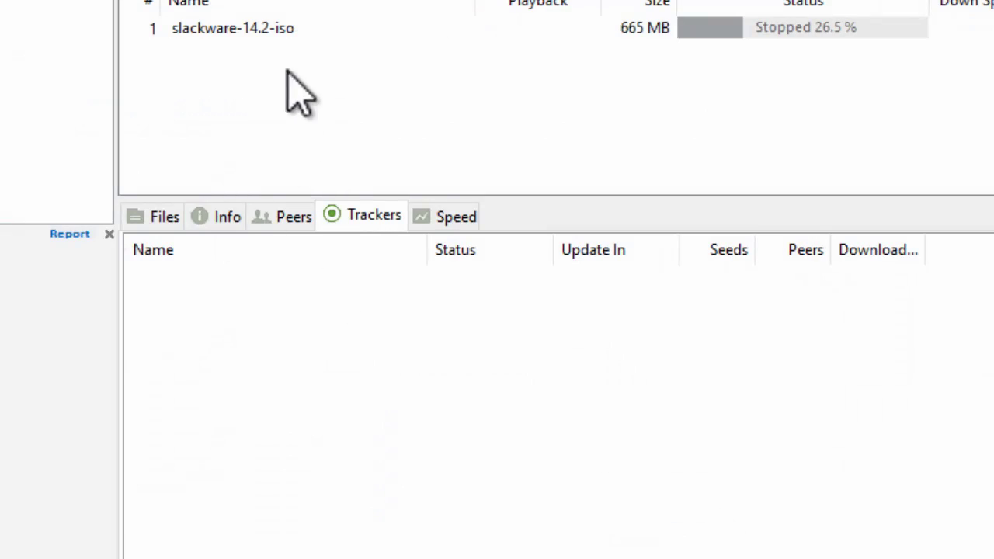
left_click(281, 29)
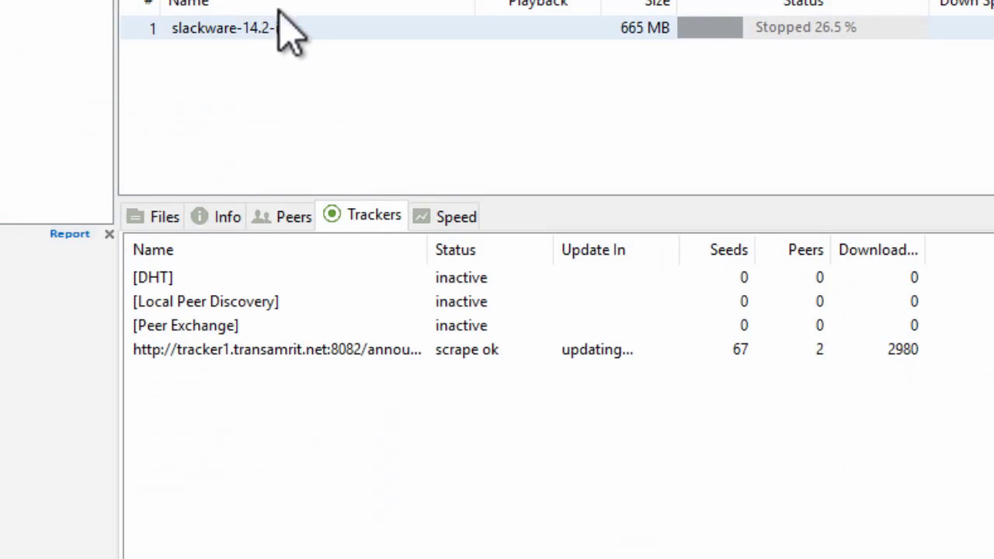
Step: Start slackware-14.2-iso, confirm ~5 MB/s download, and stop it at 35.0%
left_click(555, 129)
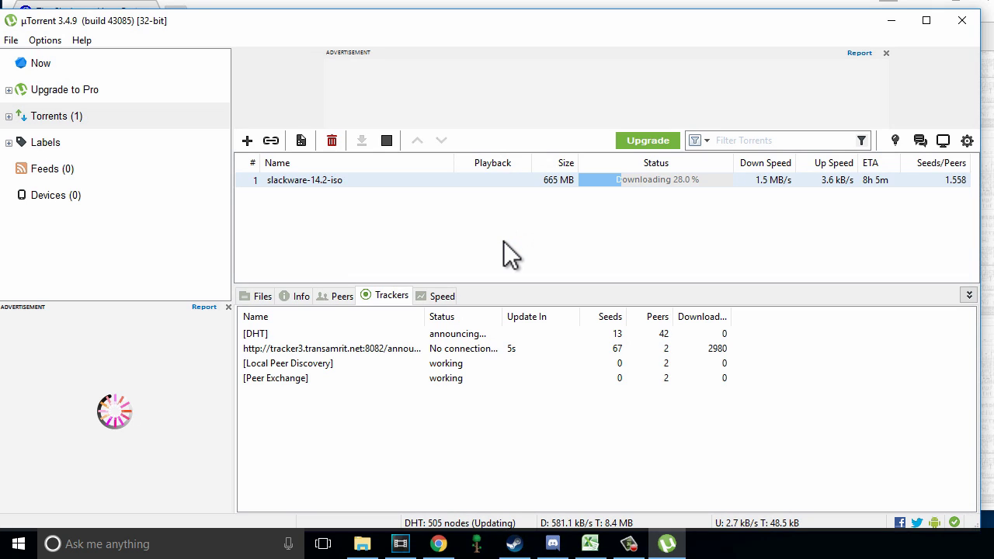
left_click(503, 241)
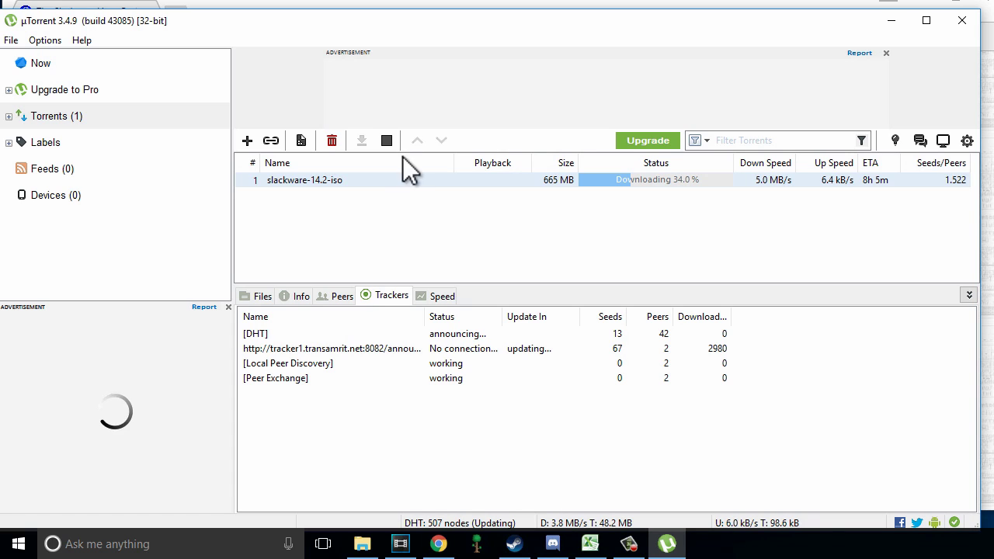
left_click(386, 141)
left_click_drag(405, 216, 452, 227)
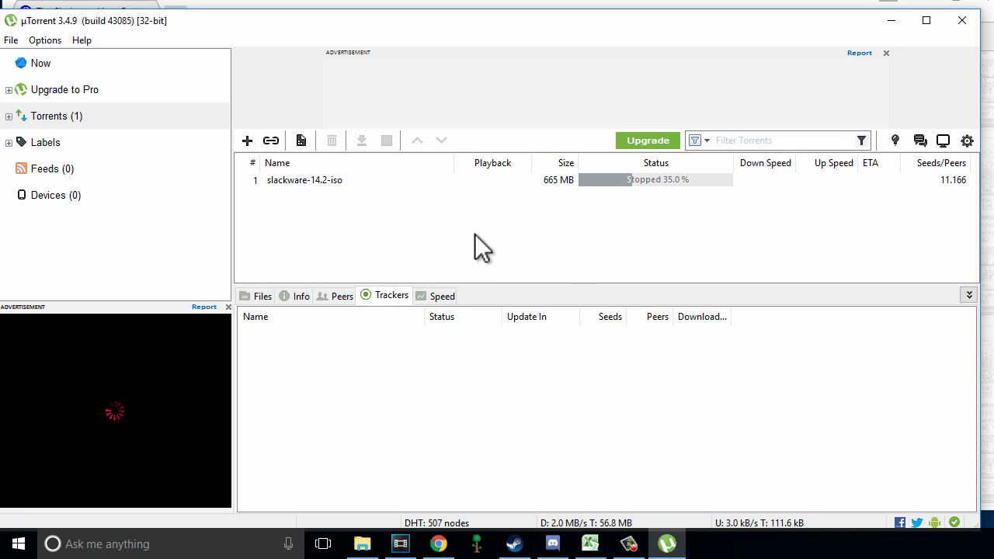
left_click_drag(480, 236, 683, 187)
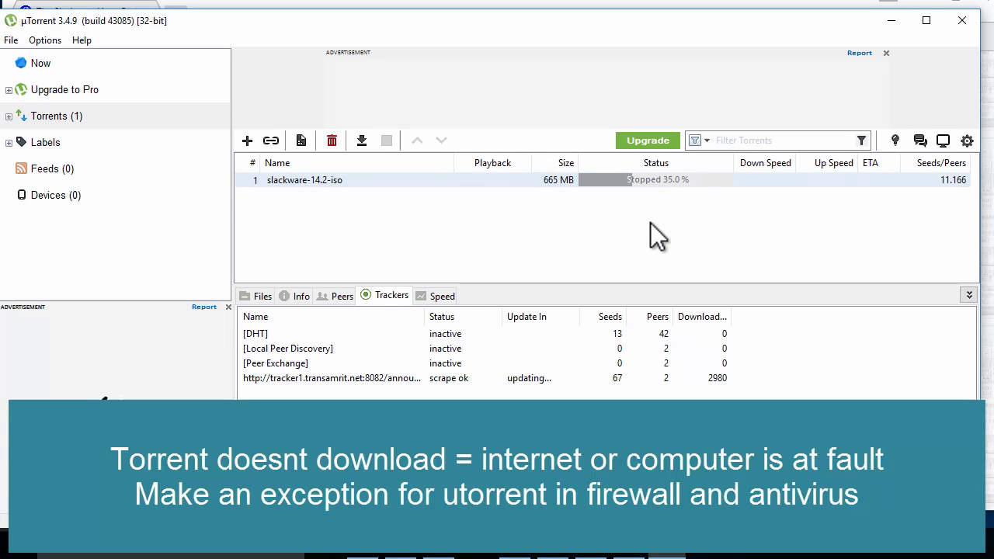
mouse_move(642, 227)
left_mouse_down()
mouse_move(268, 277)
mouse_move(911, 234)
left_mouse_up()
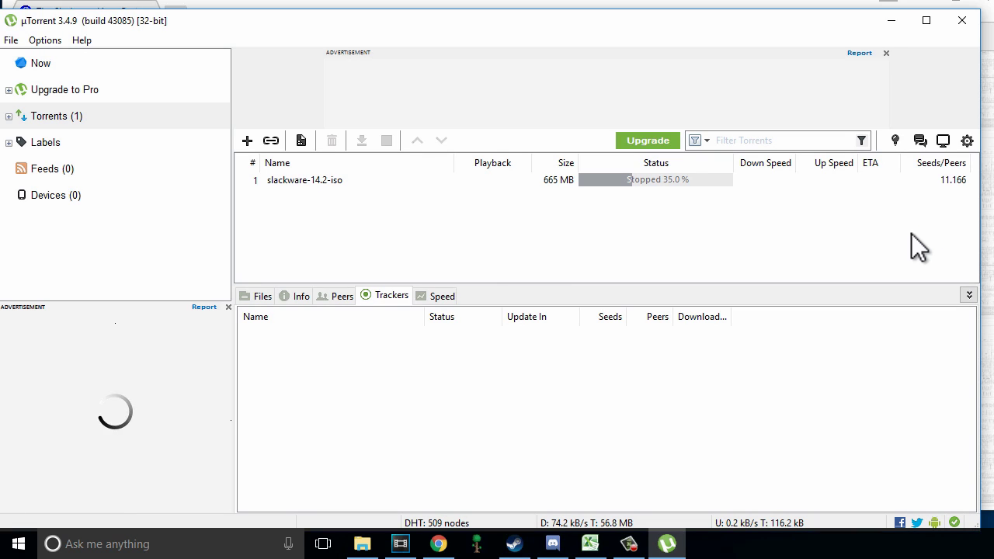
left_click(610, 182)
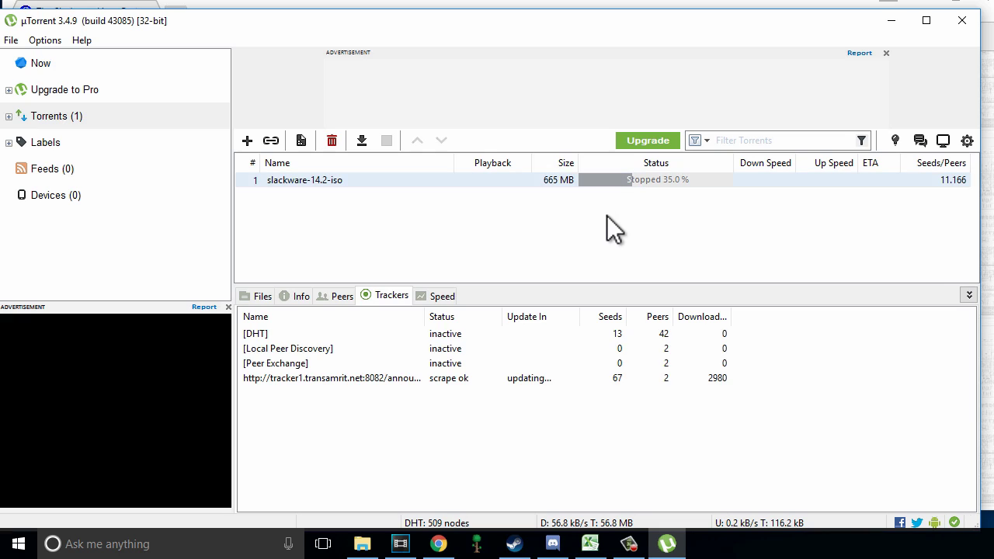